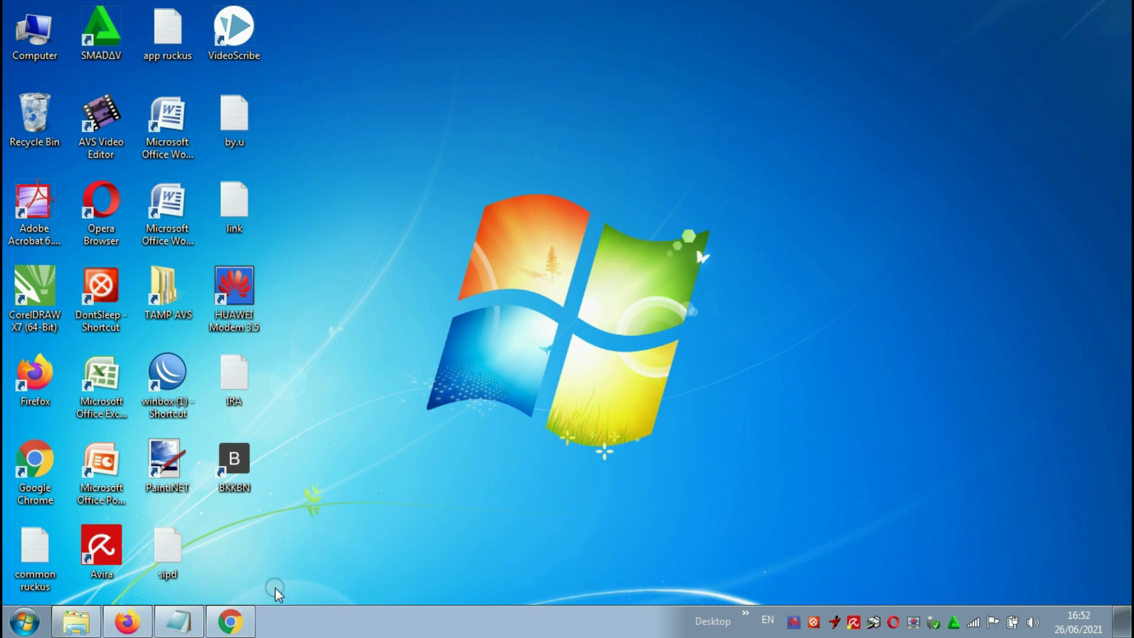
Step: Switch to Chrome, search the web for "fastpay web" and open the Fastpay PPOB website
left_click(236, 621)
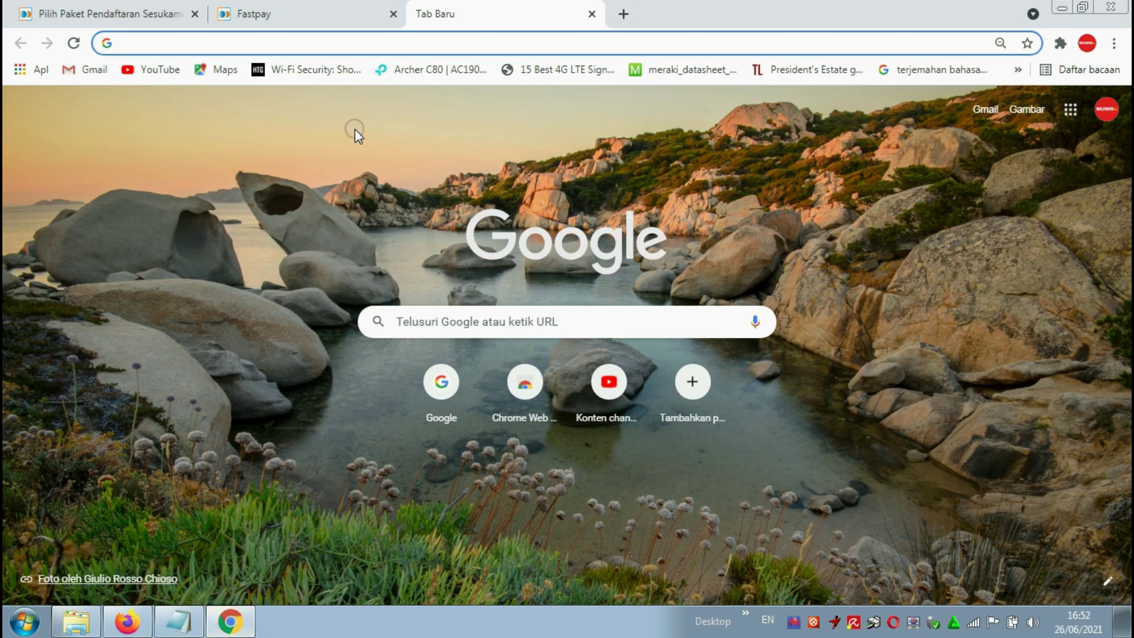
type("fast")
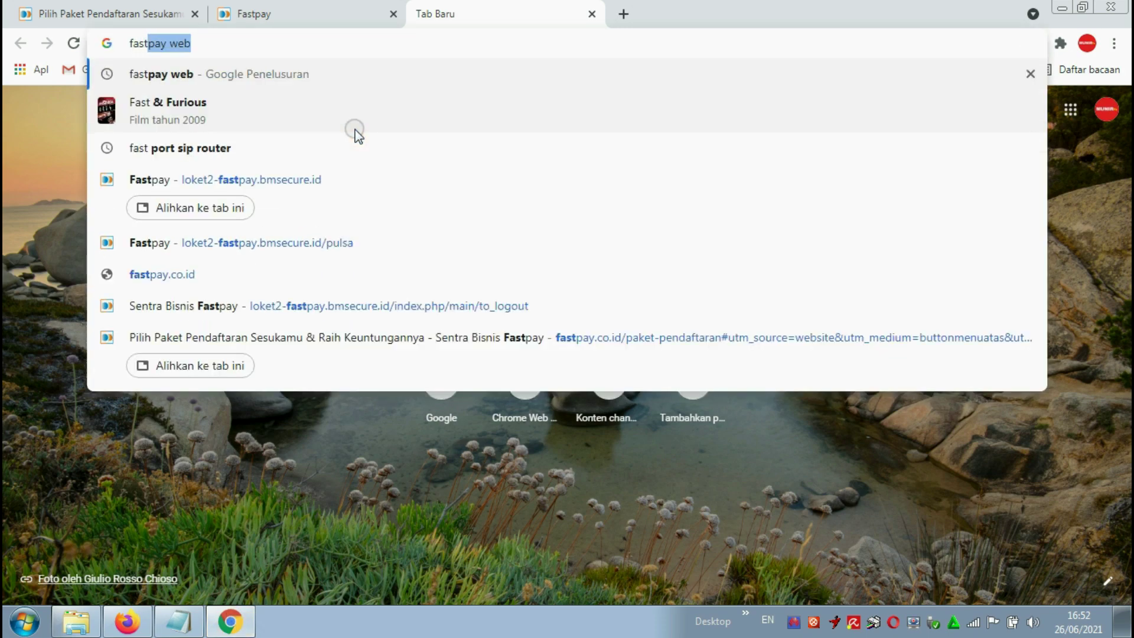
key("Return")
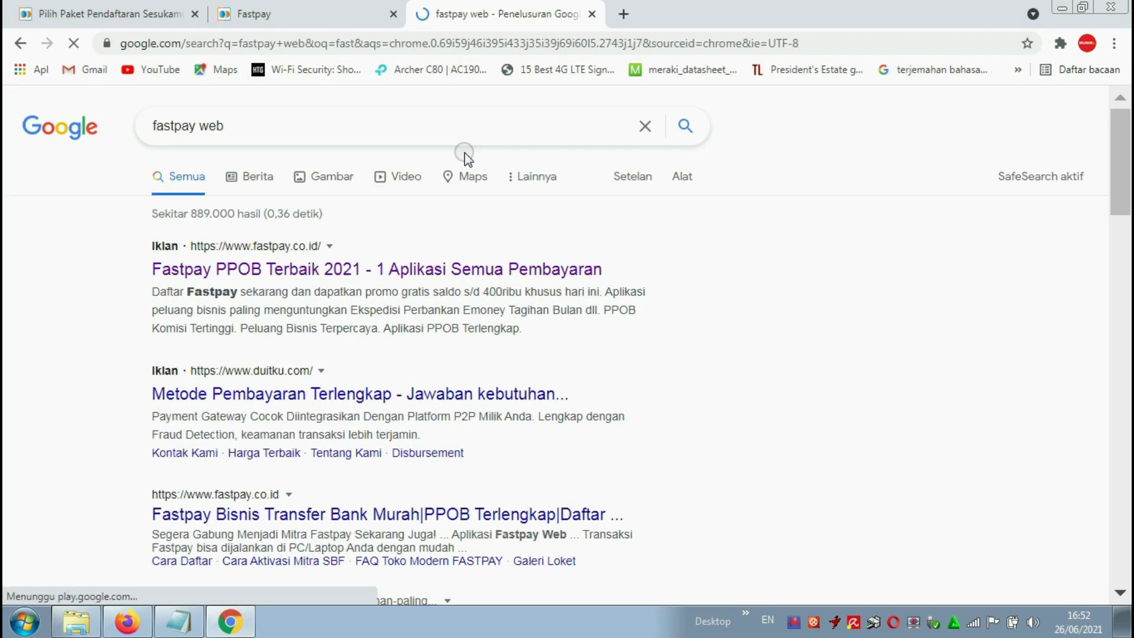
left_click(280, 273)
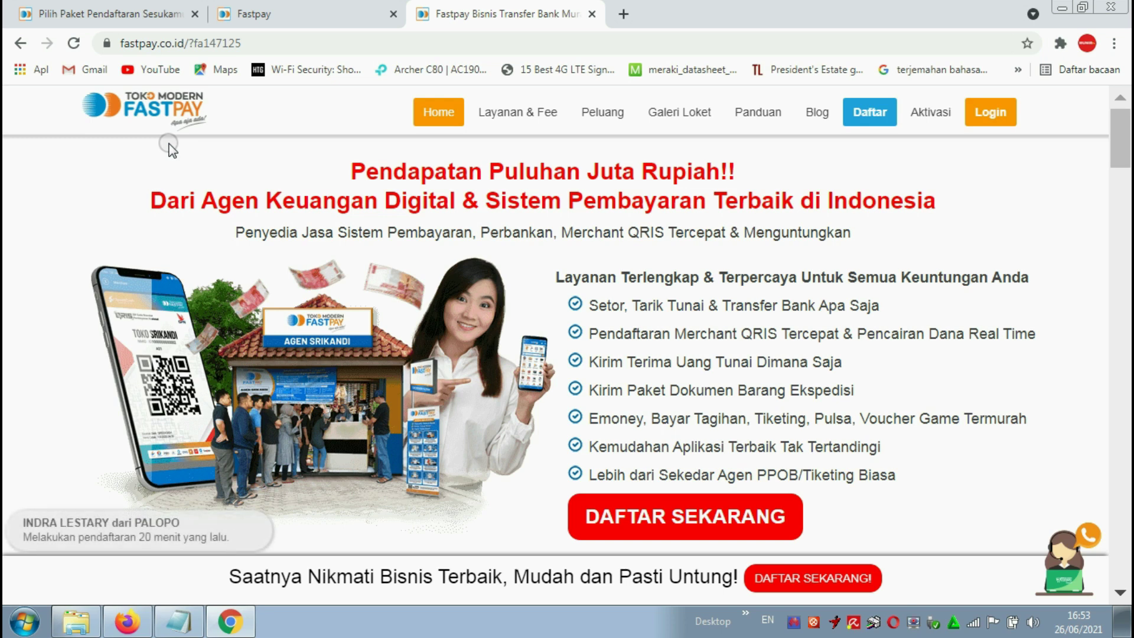
mouse_move(603, 112)
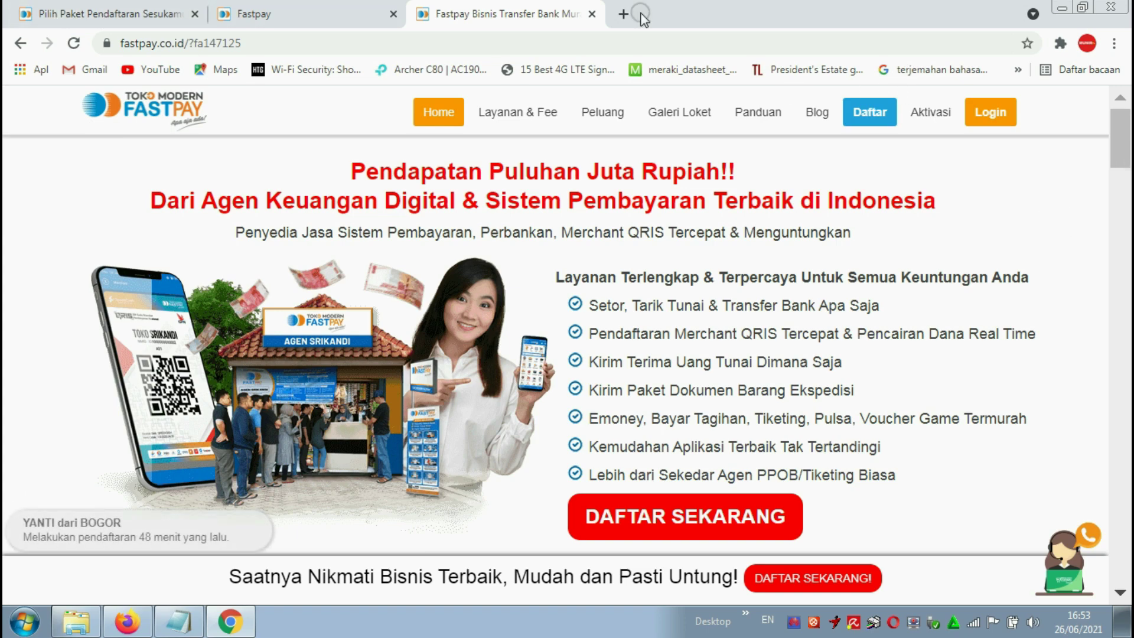
Step: Examine the Reguler, Bisnis and Jutawan registration packages and their prices on the Fastpay package page
left_click(97, 16)
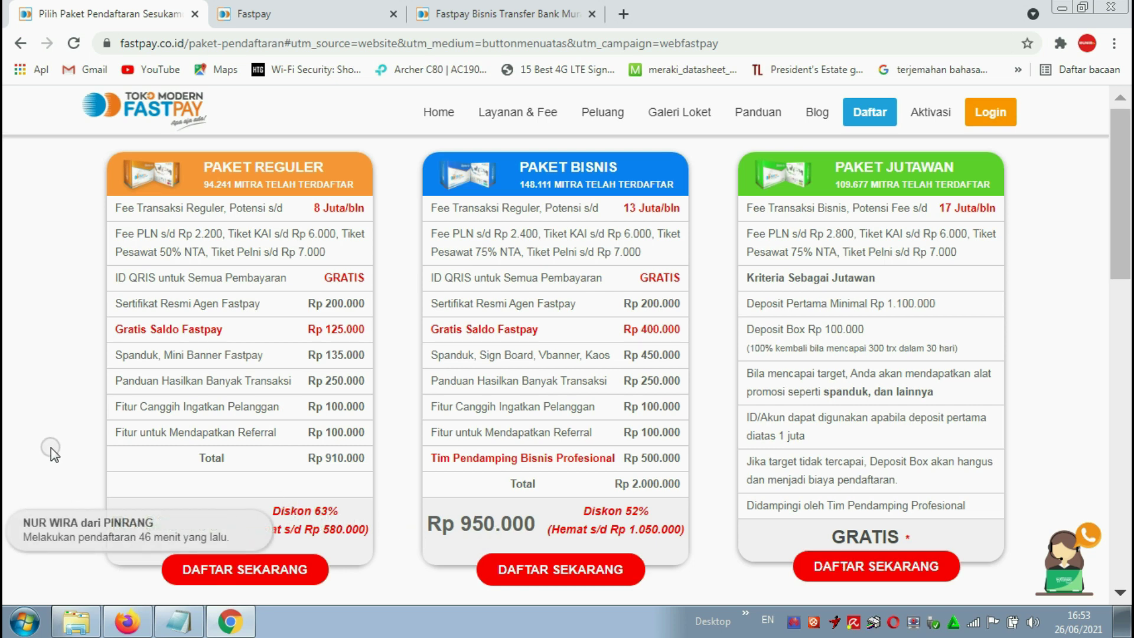
scroll(92, 413, "down", 1)
scroll(92, 414, "down", 4)
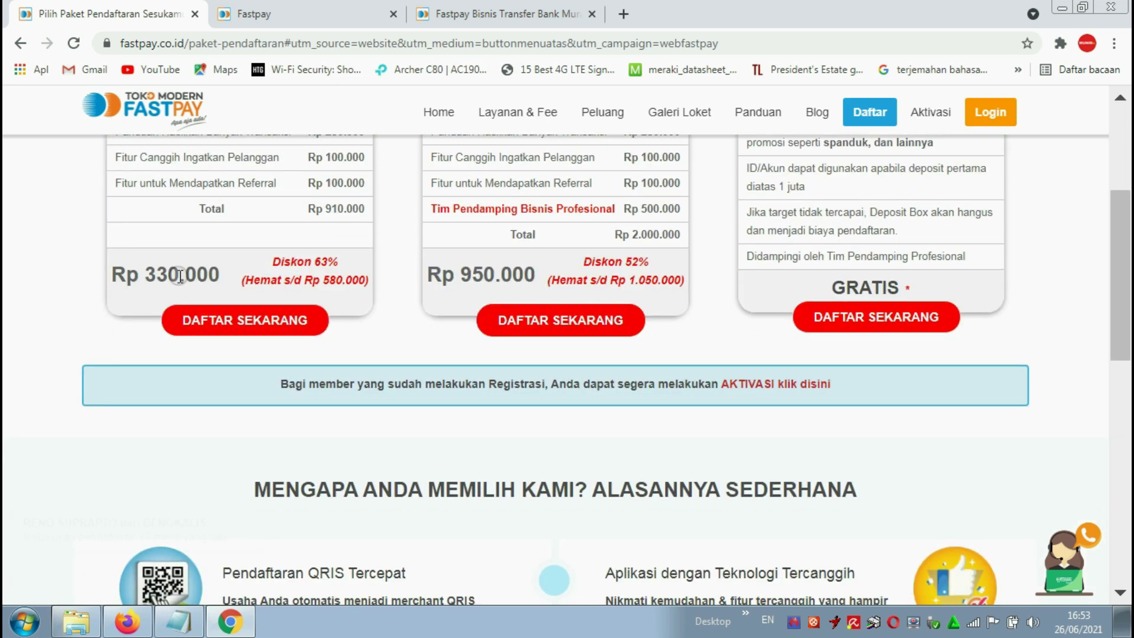
scroll(254, 333, "up", 4)
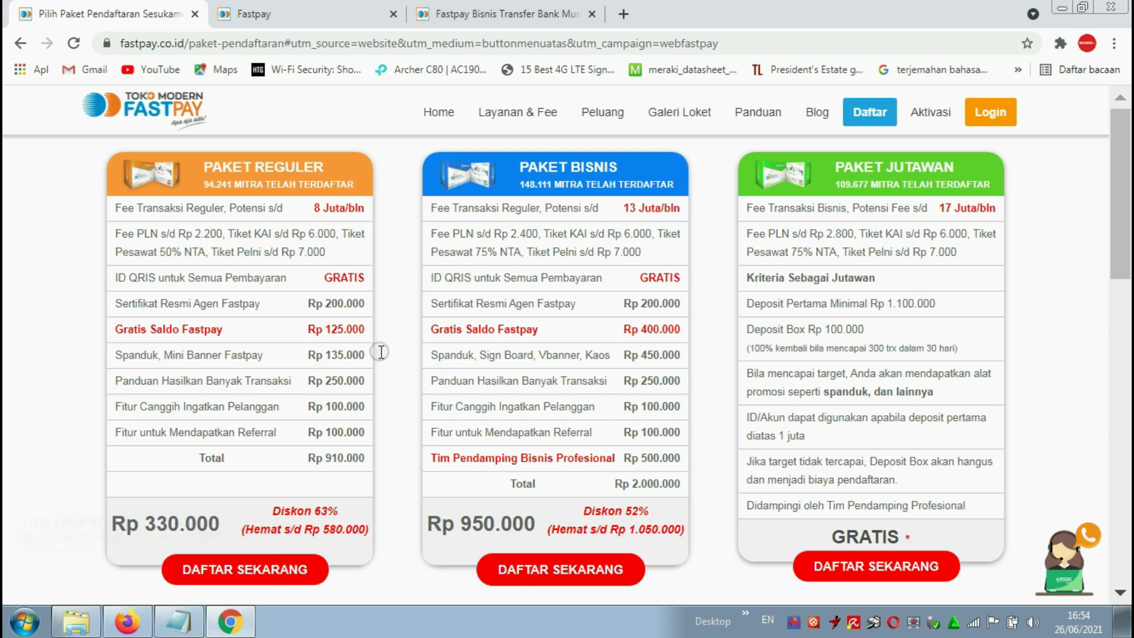
Step: Open the Aktivasi page in a separate tab and view its activation form
right_click(930, 114)
left_click(939, 125)
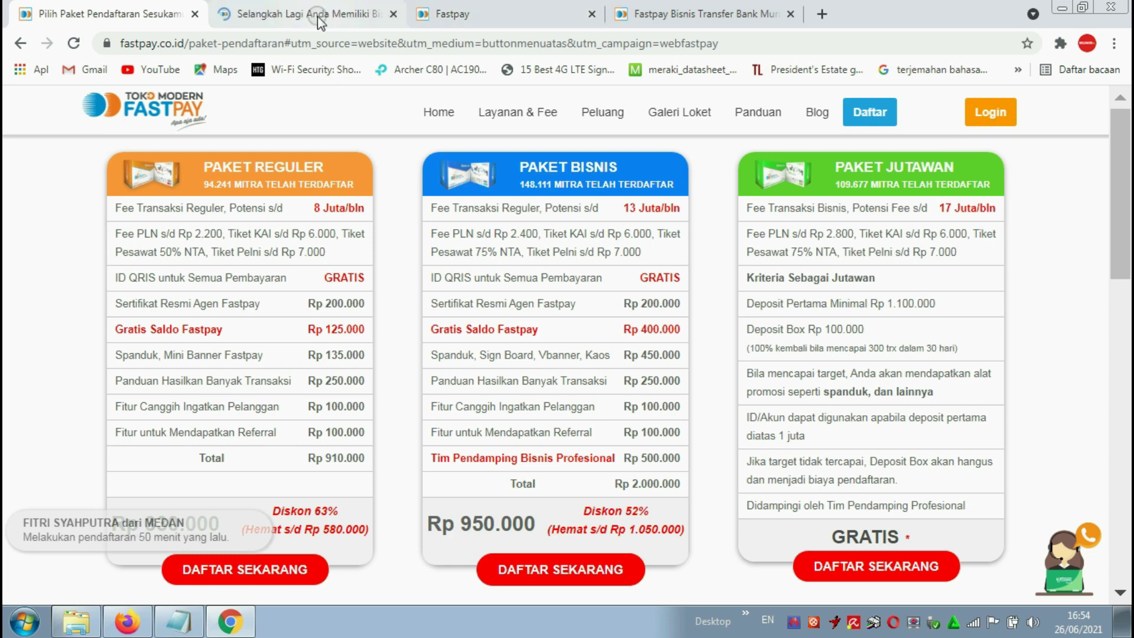
left_click(307, 14)
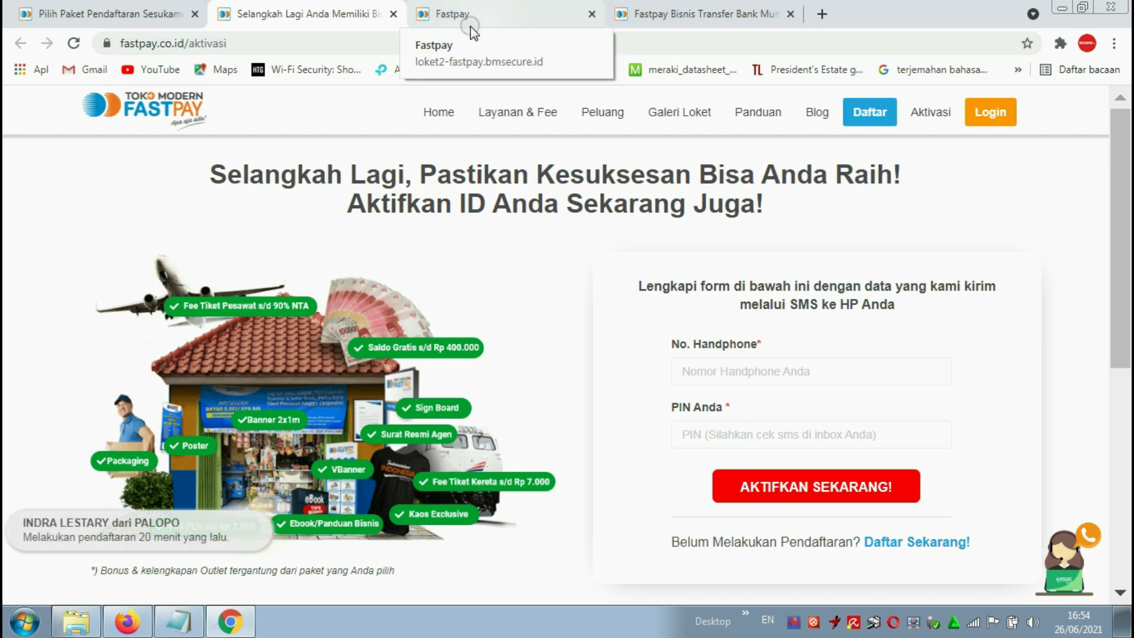
Step: Open the Fastpay agent dashboard through Login, close the duplicate Fastpay tab and look over the services
left_click(994, 114)
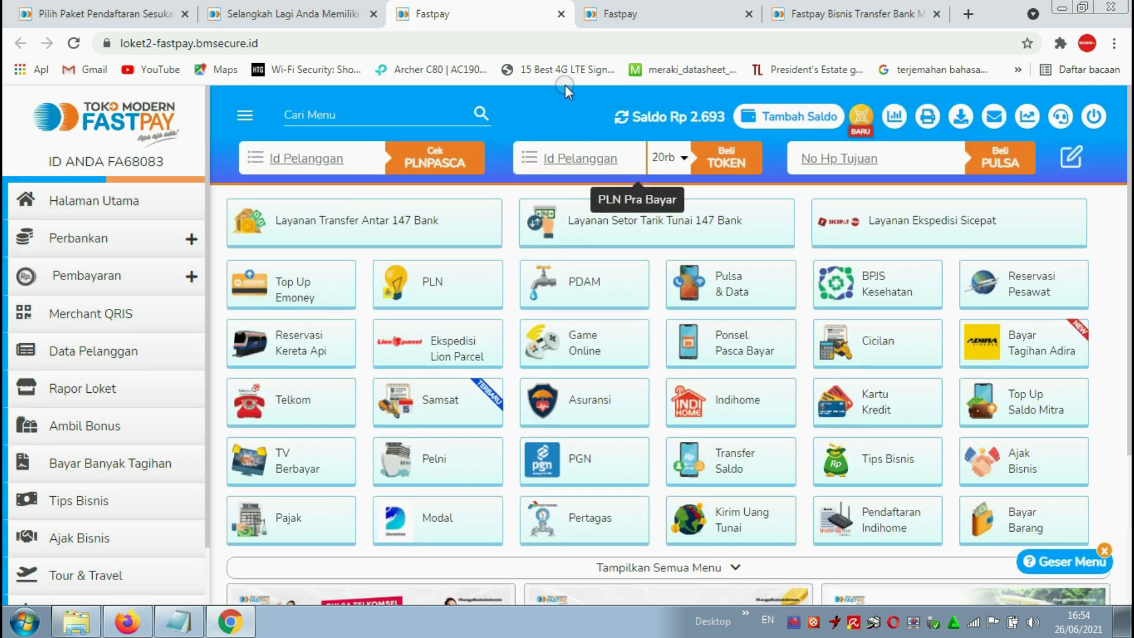
left_click(749, 13)
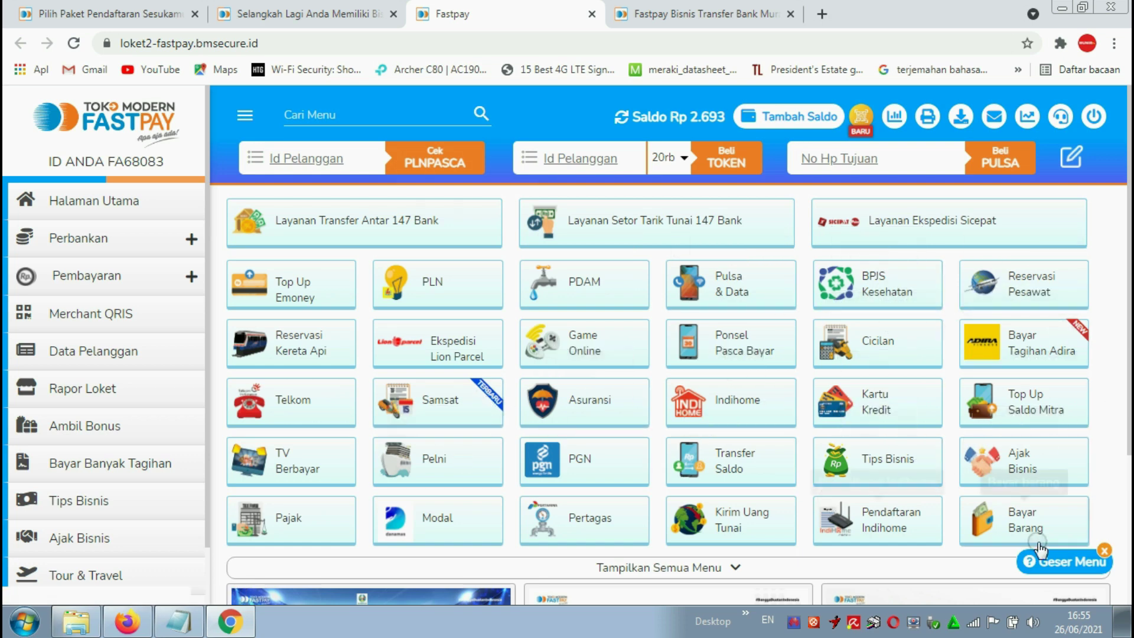
scroll(431, 413, "down", 3)
scroll(431, 471, "up", 3)
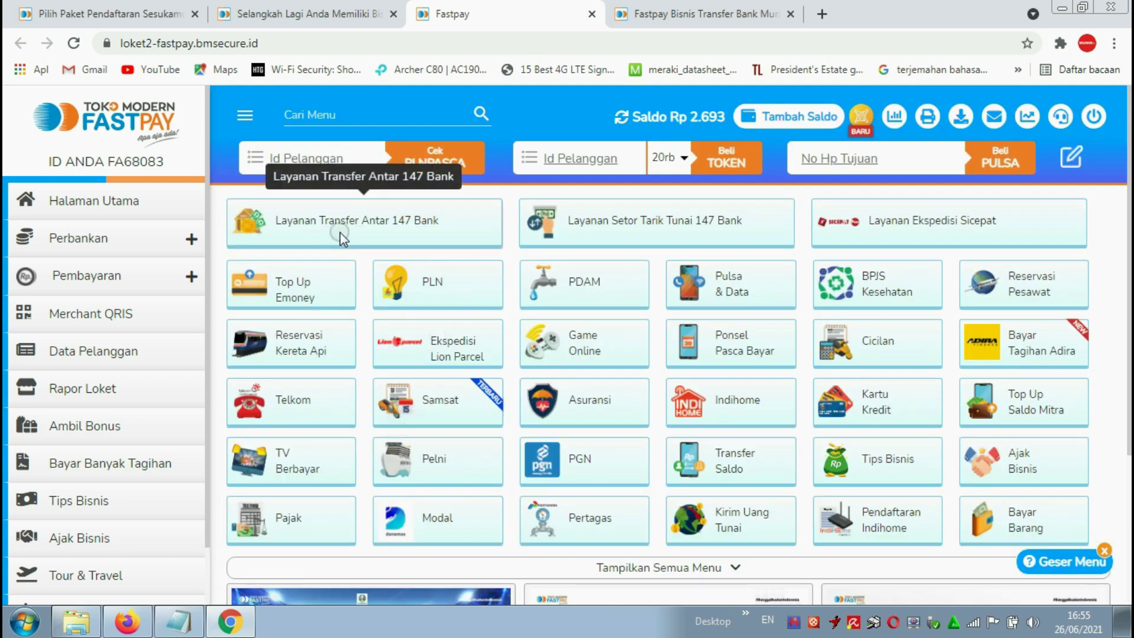
Step: View the Layanan Transfer Antar 147 Bank registration page with its KTP photo upload, and return to Halaman Utama
left_click(399, 227)
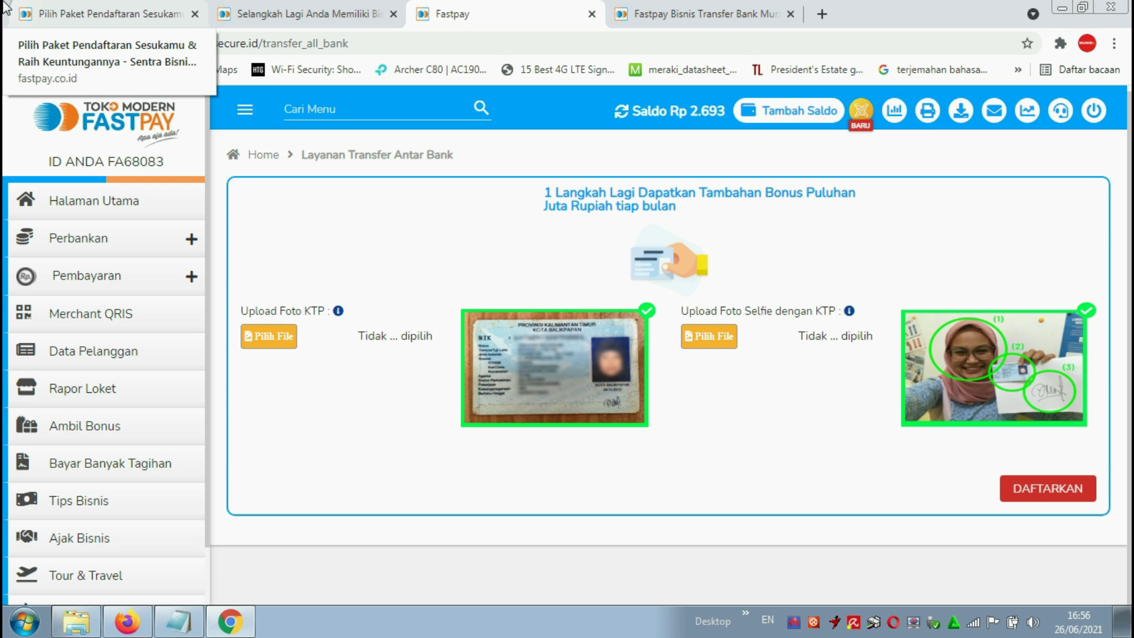
left_click(269, 336)
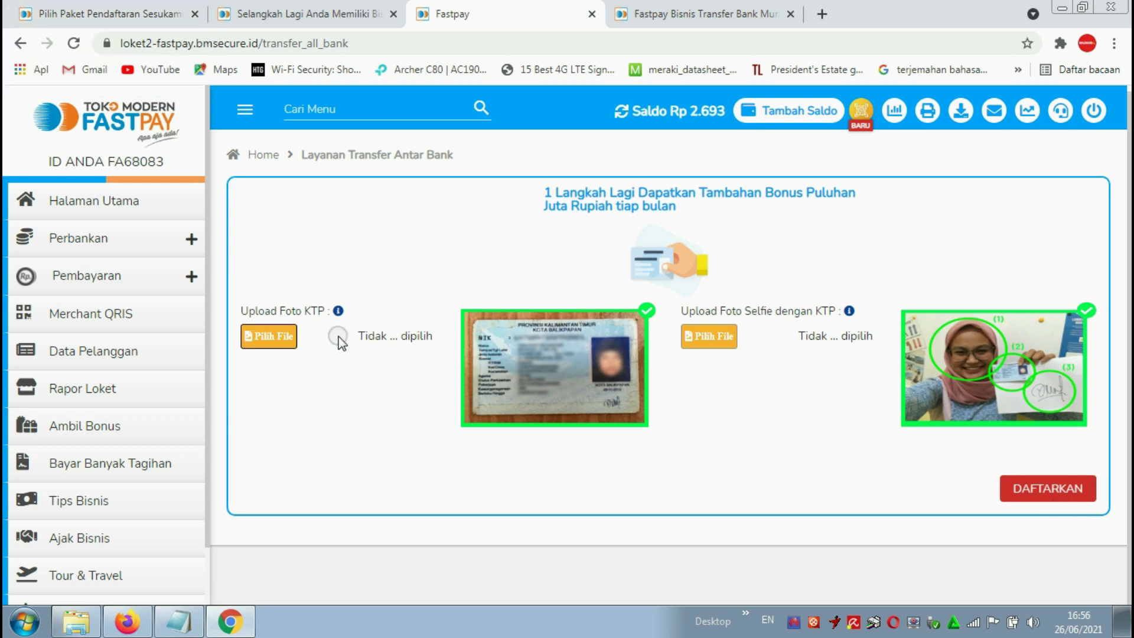
left_click(139, 208)
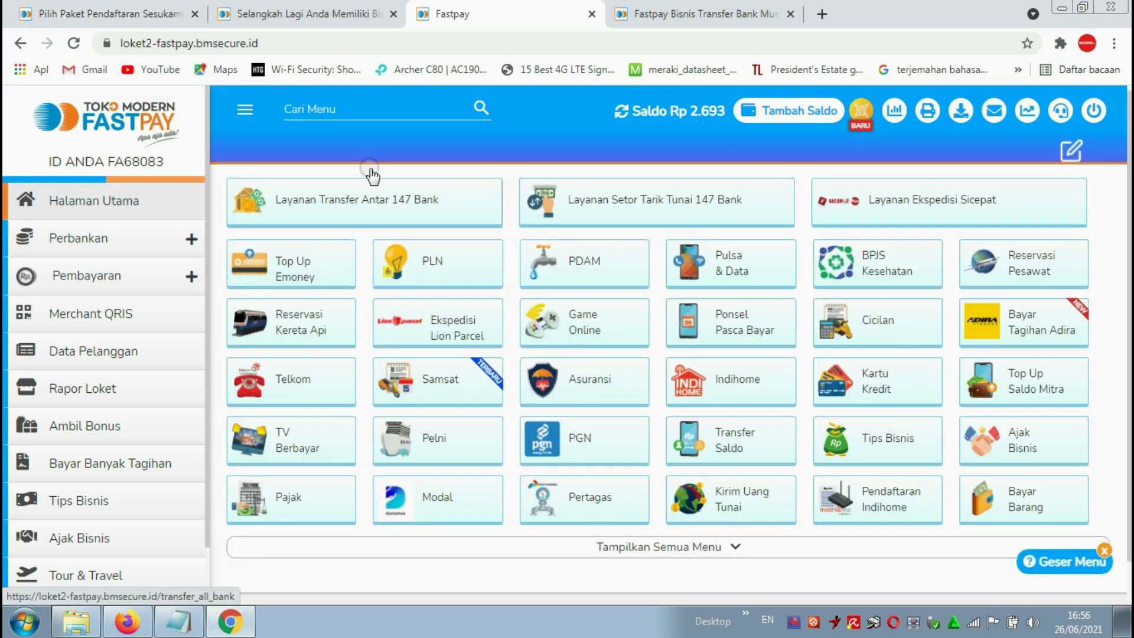
Step: View the Layanan Setor Tarik Tunai 147 Bank registration page and return to Halaman Utama
left_click(645, 218)
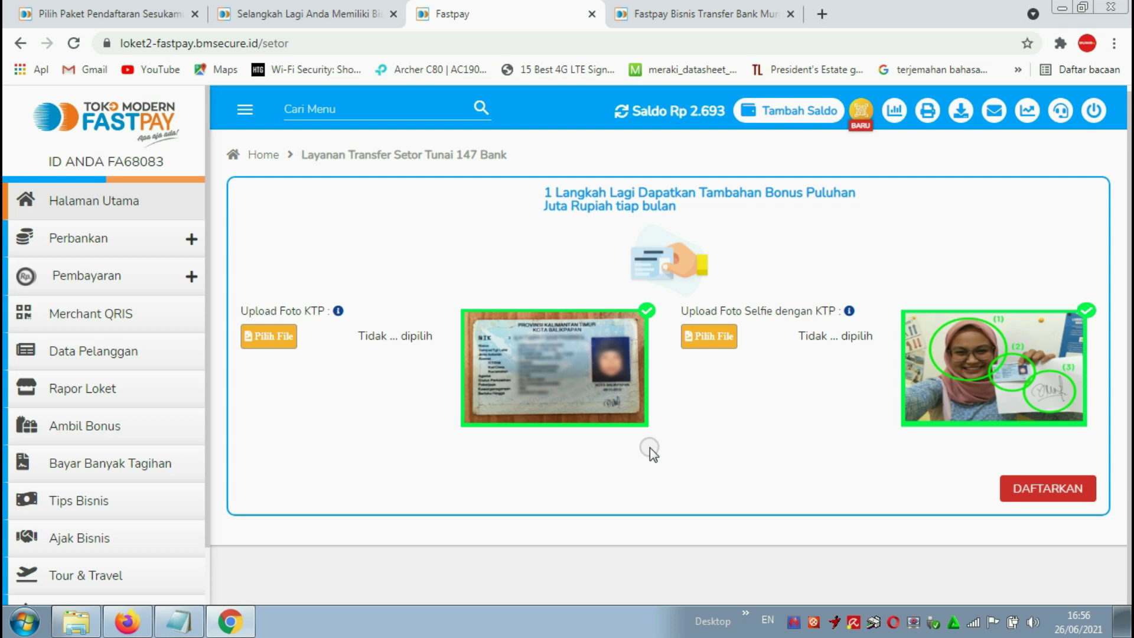
left_click(153, 206)
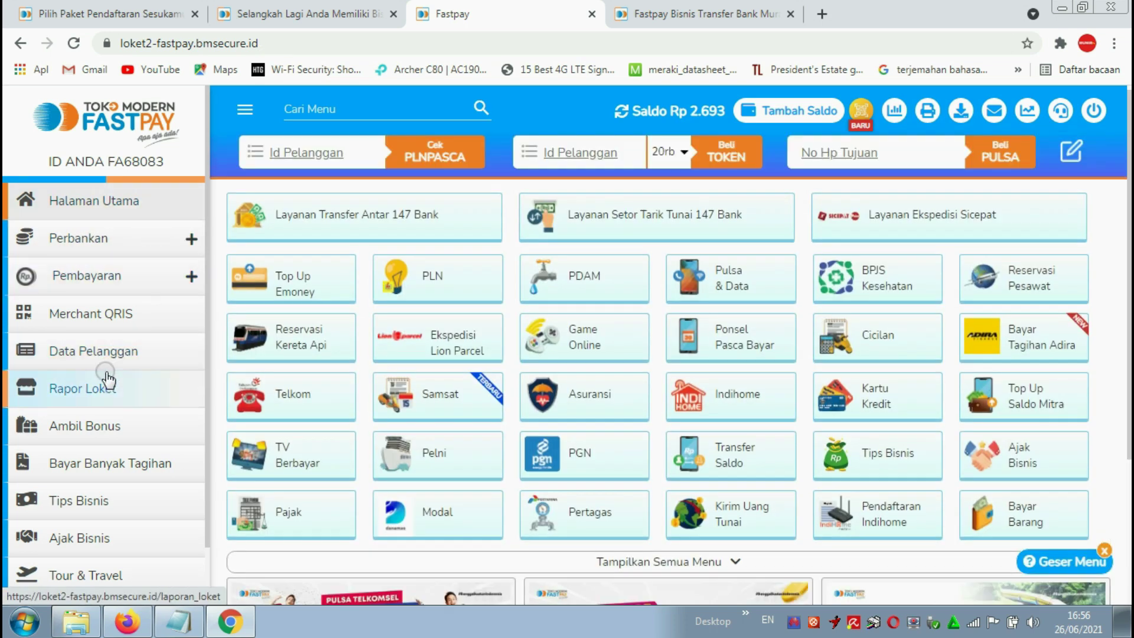
scroll(107, 379, "down", 1)
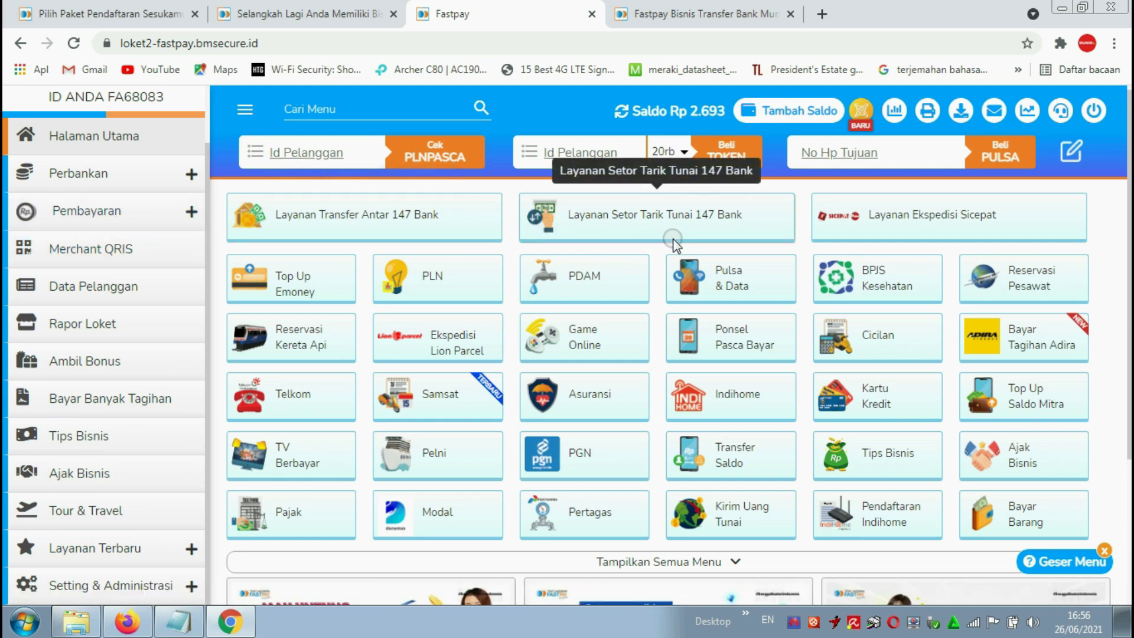
Step: Open the Pulsa & Data service and fill in No Hp Tujuan with the first phone number copied from Notepad
left_click(720, 283)
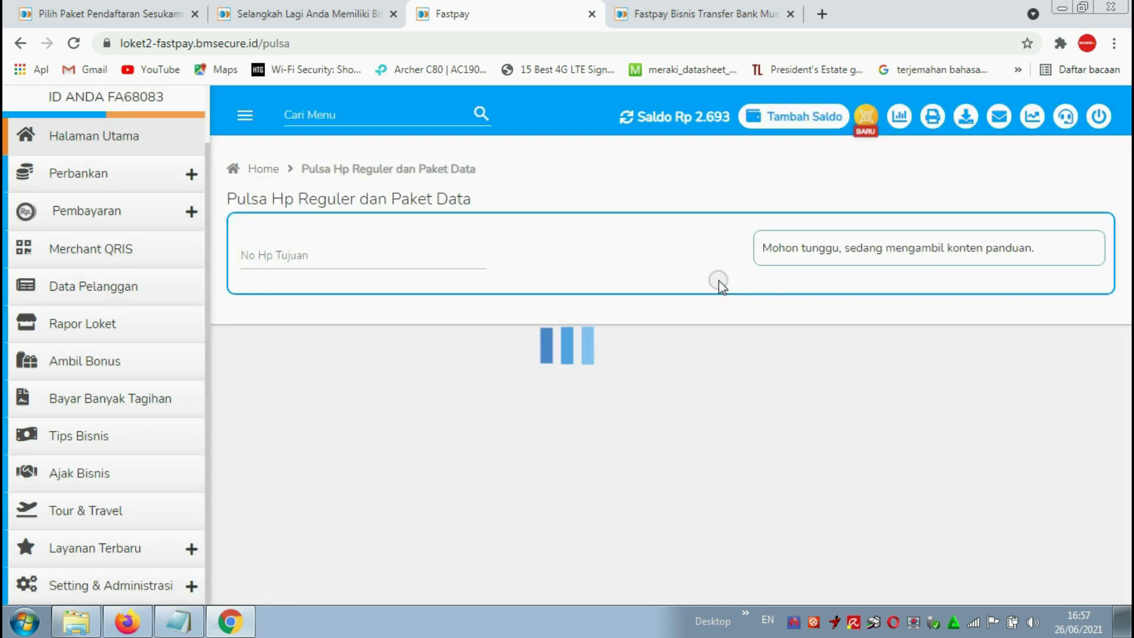
key("alt+Tab")
double_click(868, 163)
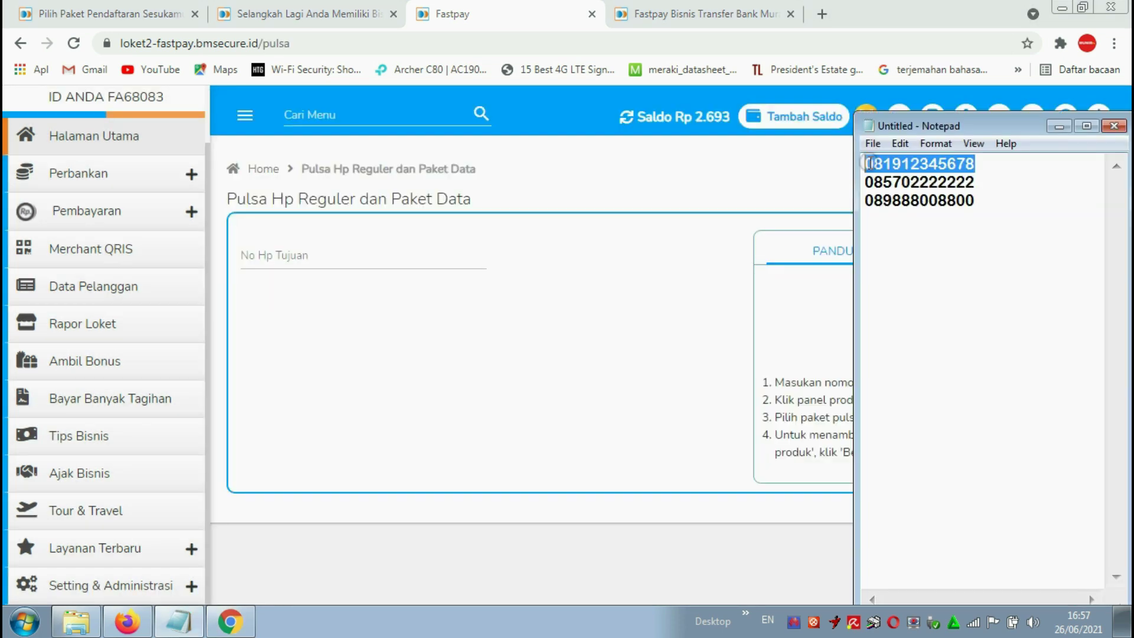
right_click(893, 164)
left_click(931, 220)
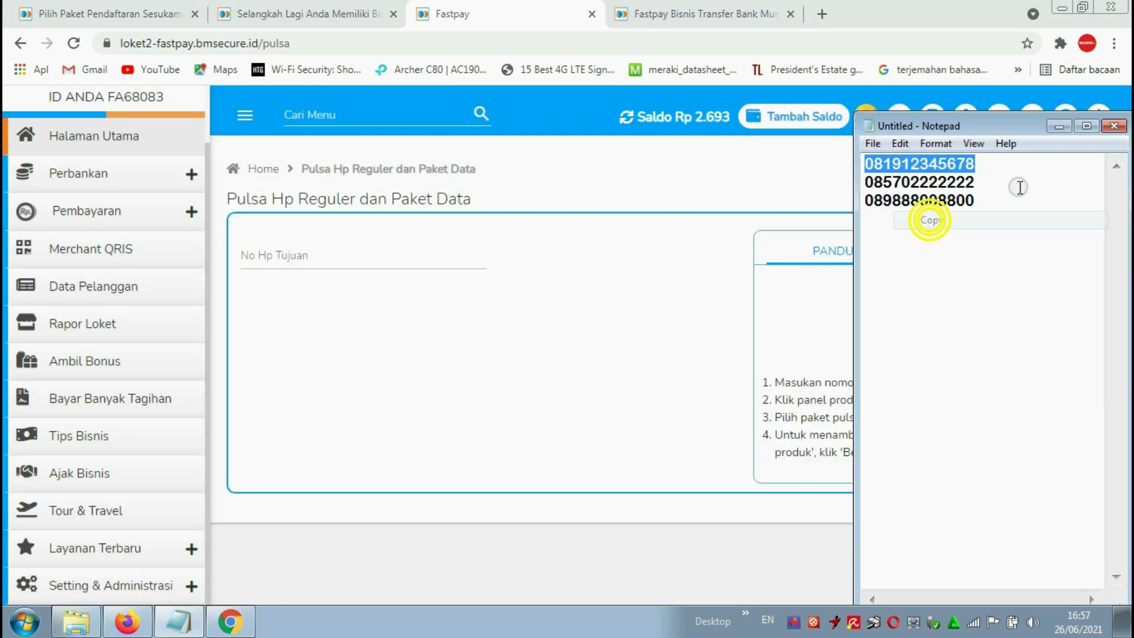
left_click(1059, 129)
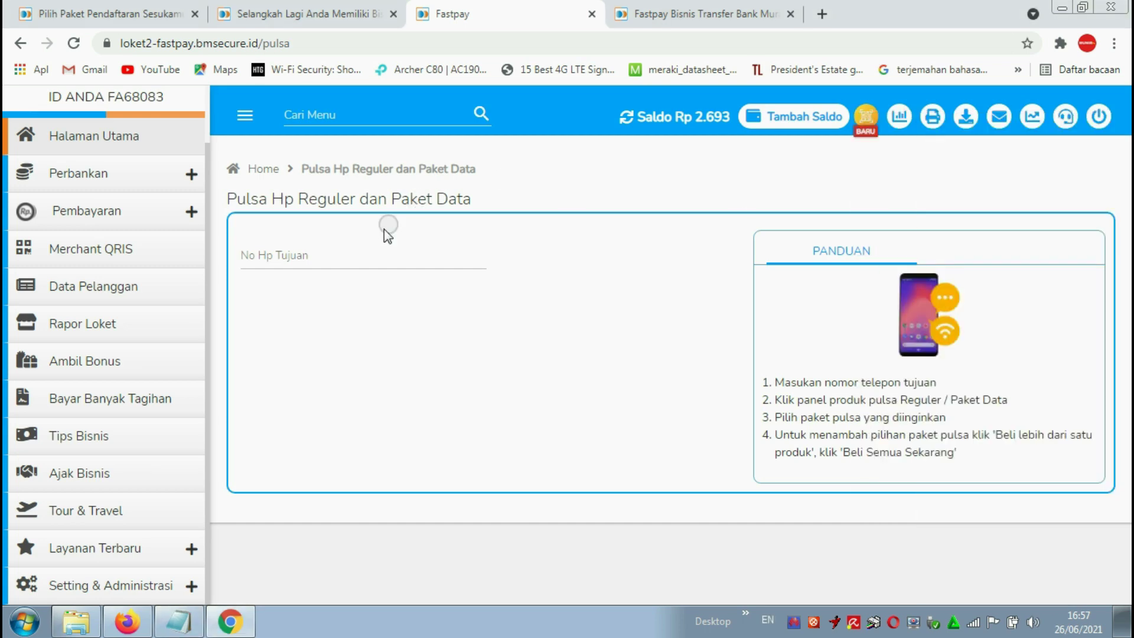
left_click(313, 254)
key("ctrl+v")
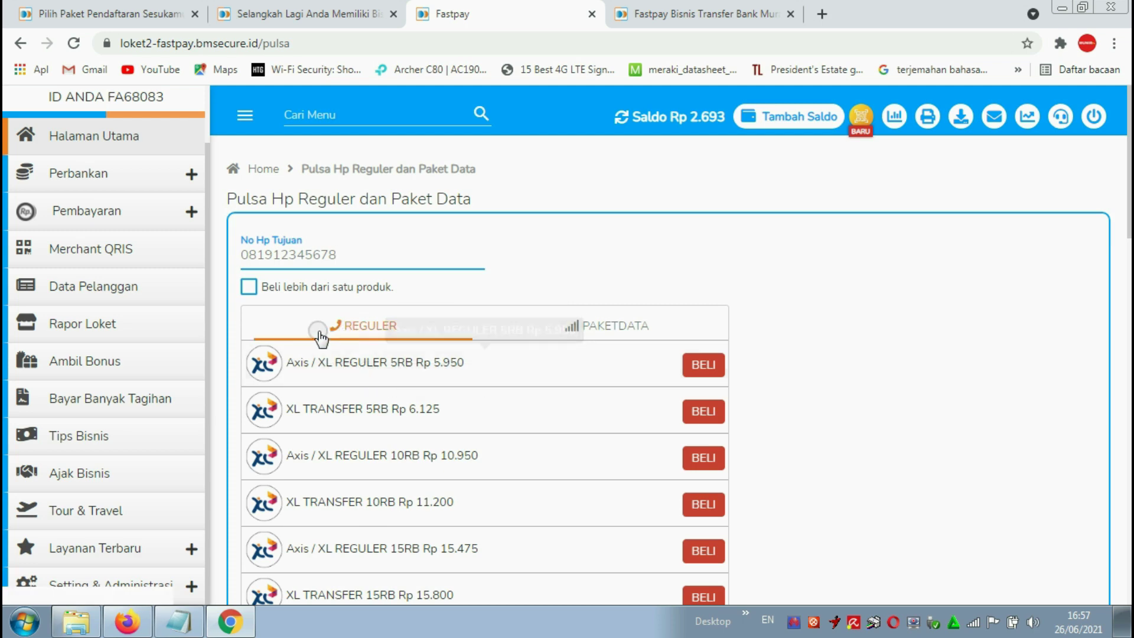
Step: View the purchase confirmation for the Axis / XL REGULER 5RB credit and decline the transaction
scroll(520, 422, "down", 1)
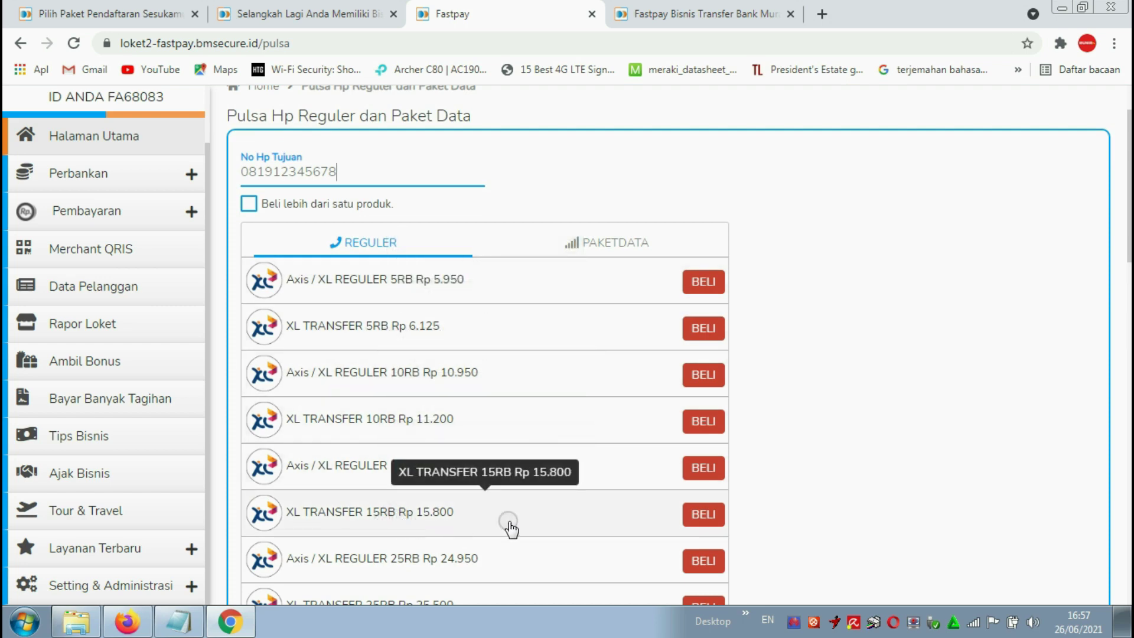
left_click(702, 282)
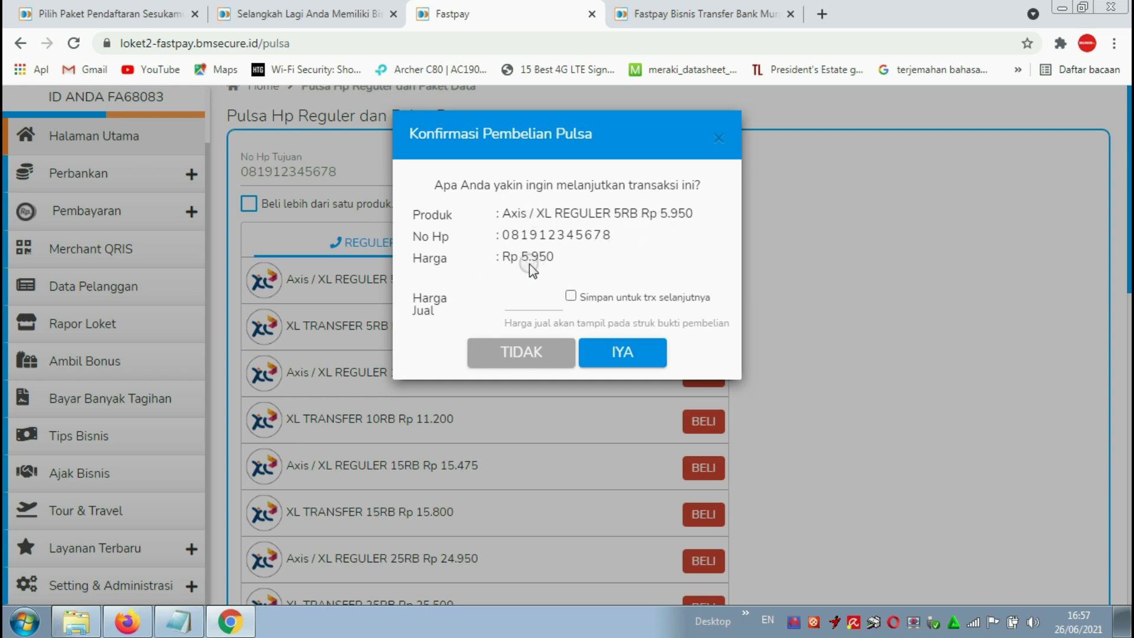
left_click(550, 361)
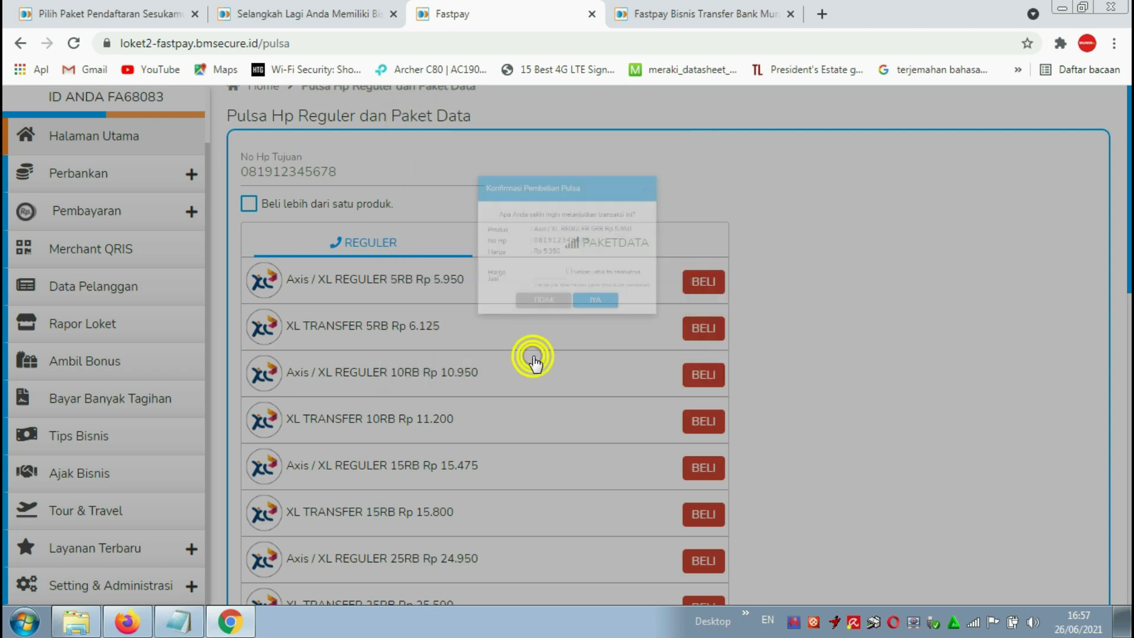
Step: Examine the full list of XL data packages with their prices, and check the account balance
left_click(624, 241)
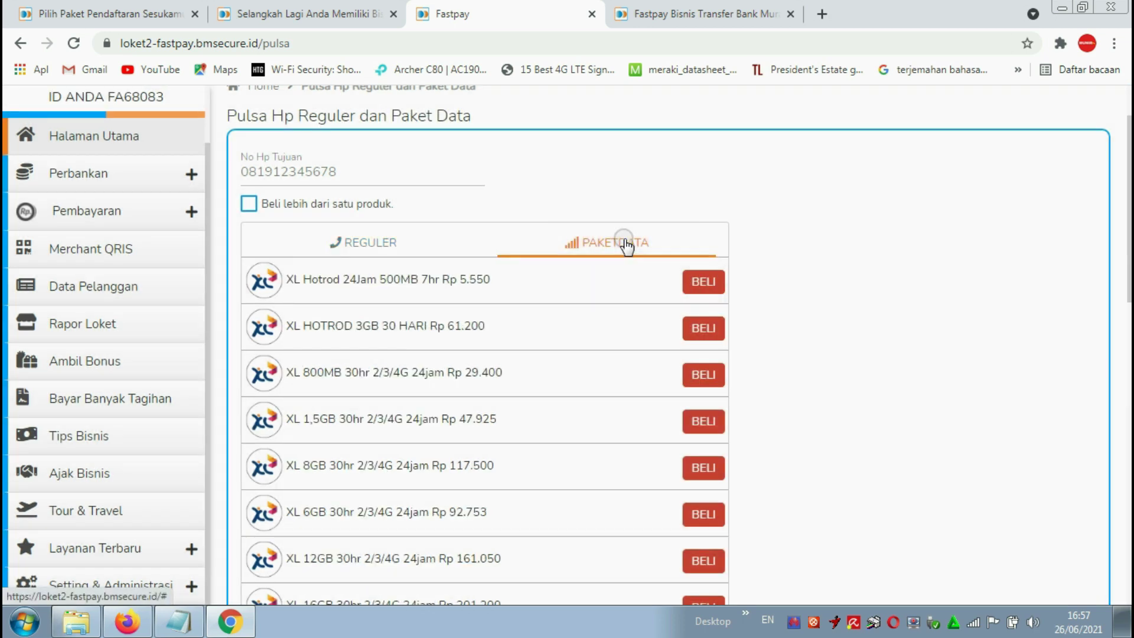
scroll(576, 360, "down", 3)
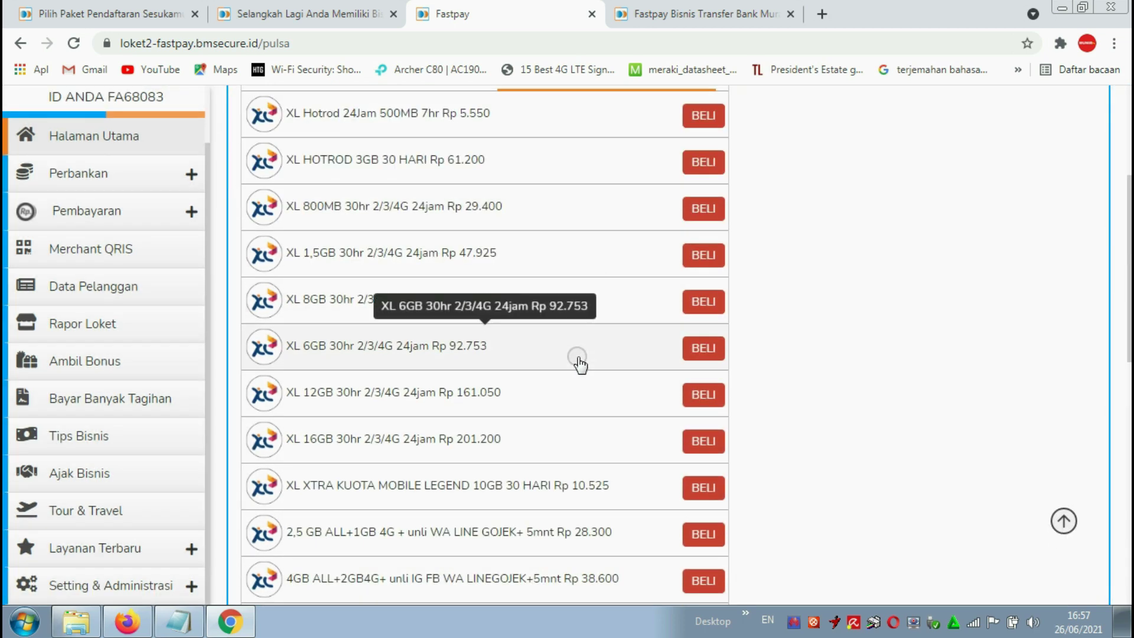
scroll(523, 423, "down", 11)
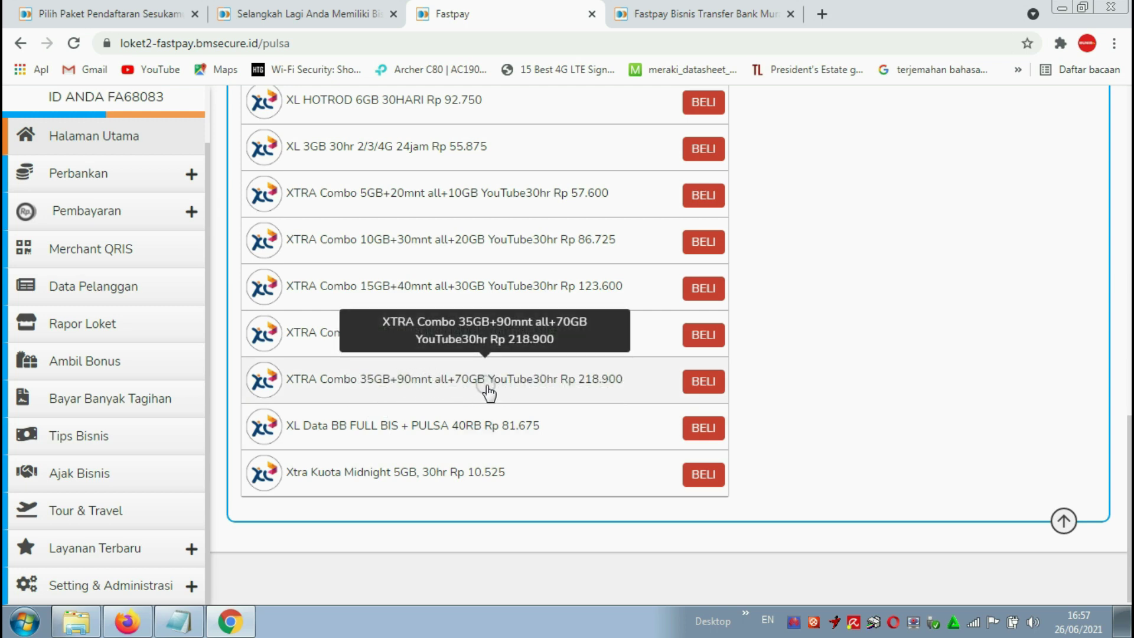
scroll(883, 416, "up", 10)
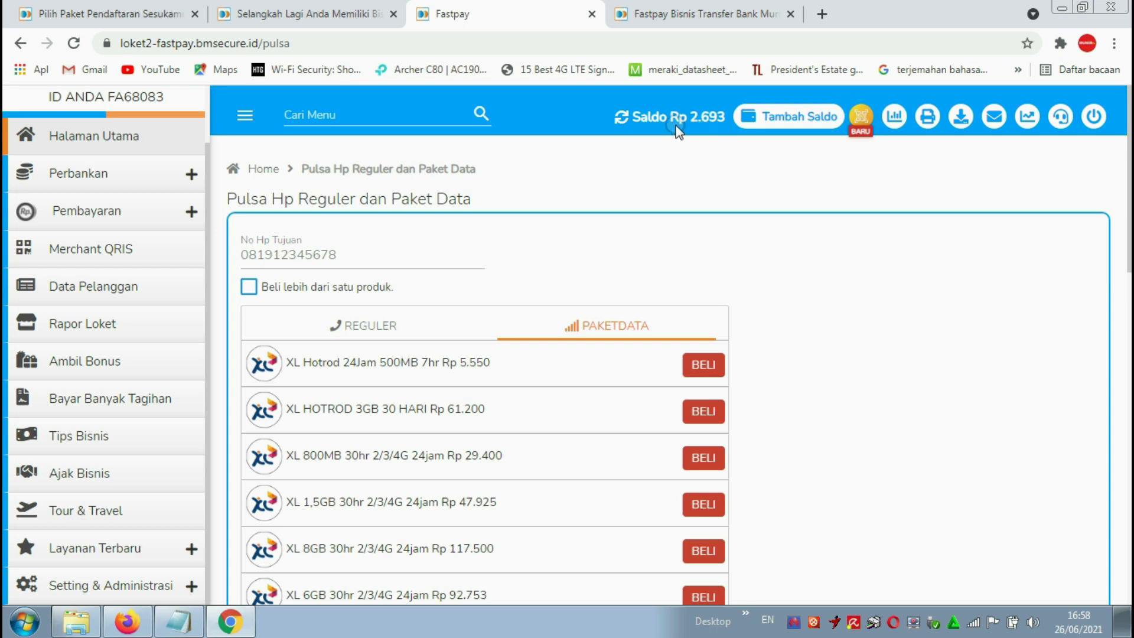
left_click(653, 117)
Step: Replace the destination number with the last phone number from Notepad and browse the Three credit and data products
left_click(195, 623)
left_click_drag(974, 199, 850, 198)
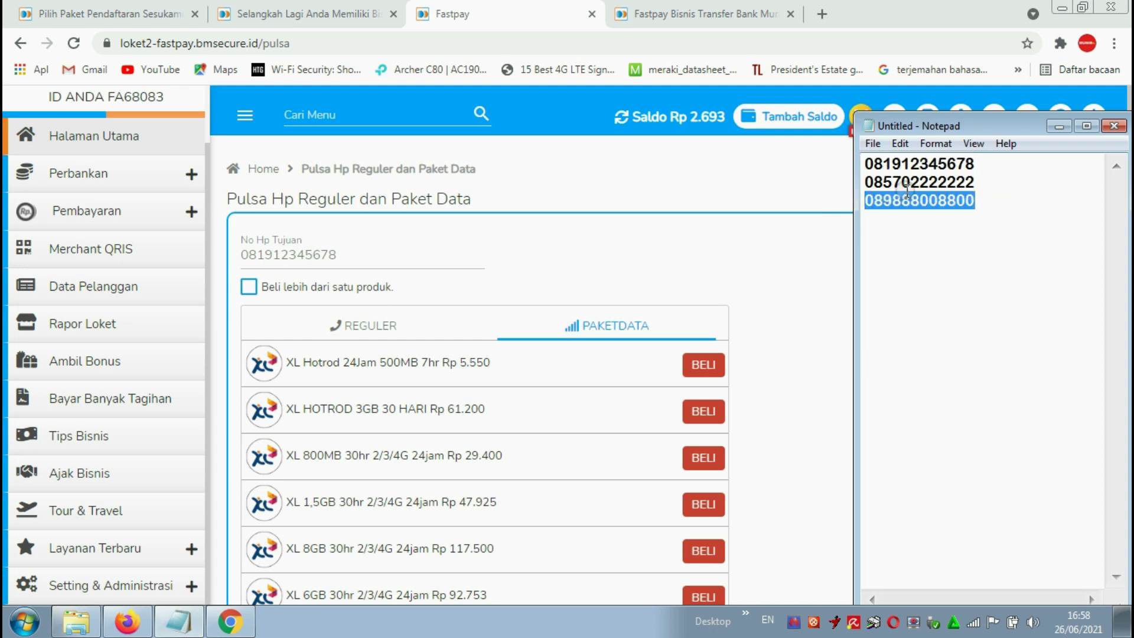
right_click(908, 189)
left_click(944, 244)
double_click(366, 255)
key("ctrl+v")
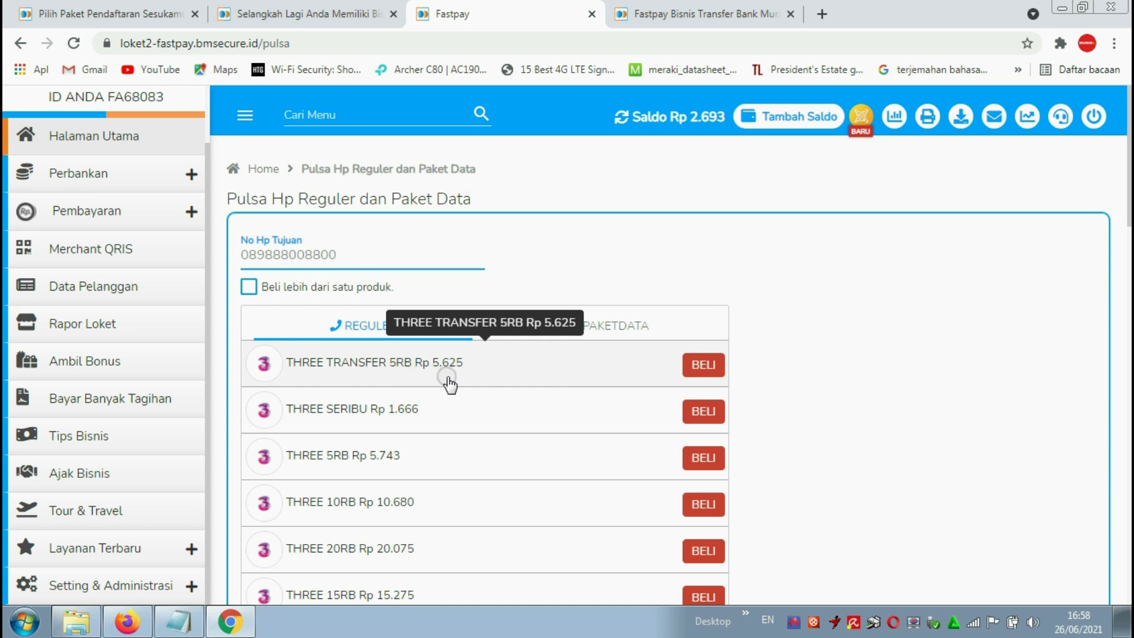
scroll(451, 384, "down", 10)
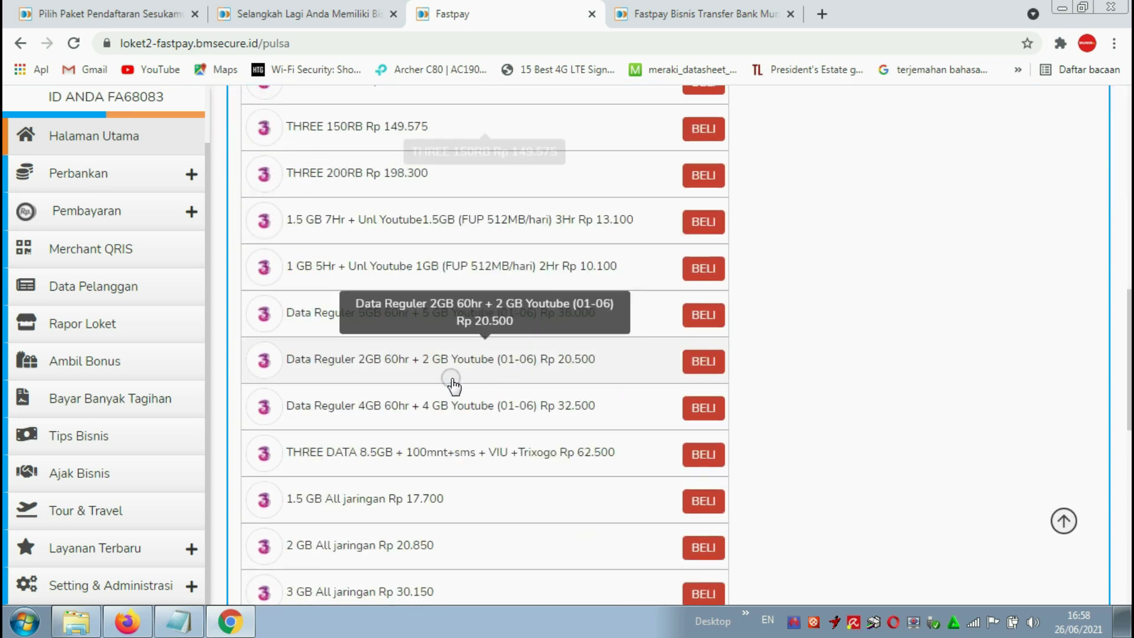
scroll(451, 384, "up", 3)
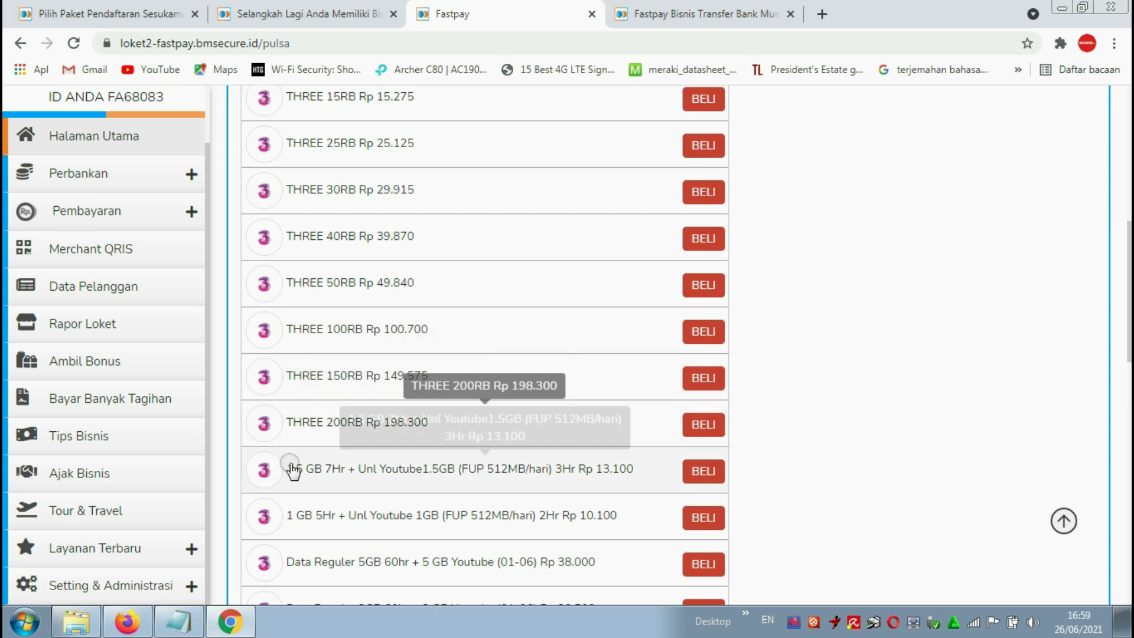
Step: Look through the remaining Three data packages and open the Set Fee Admin page under Setting & Administrasi
scroll(141, 487, "down", 15)
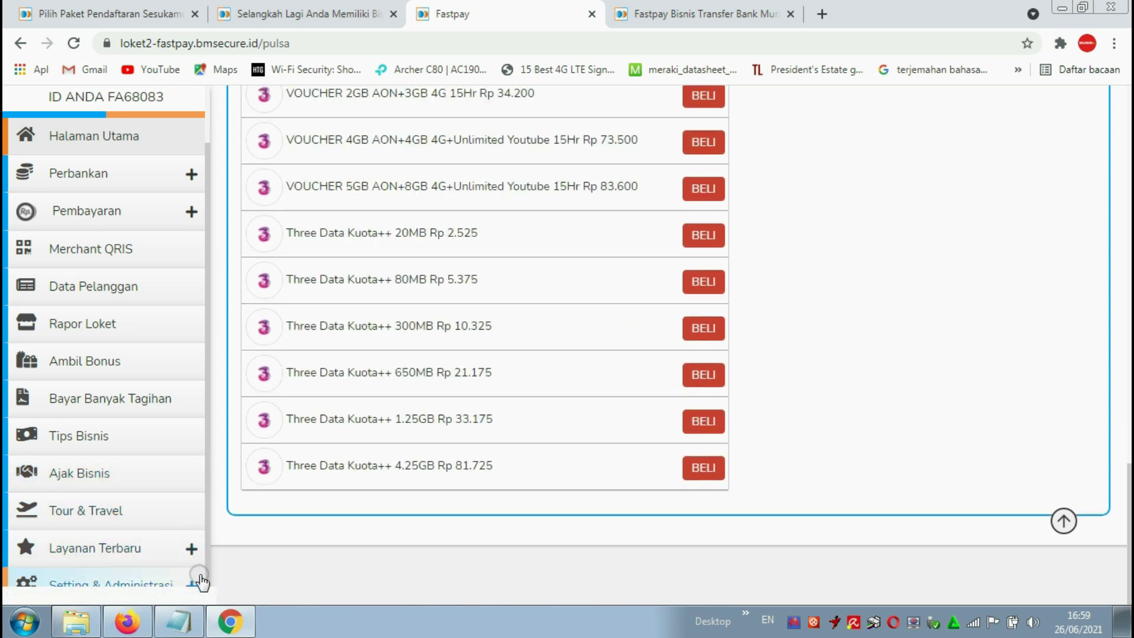
left_click(89, 599)
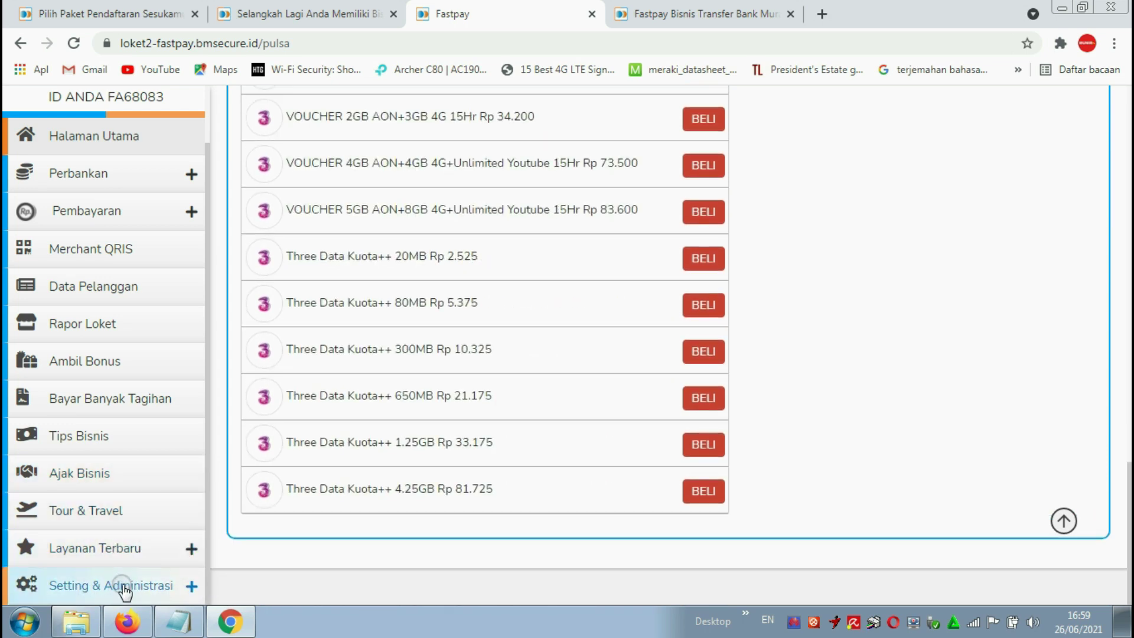
scroll(89, 588, "down", 5)
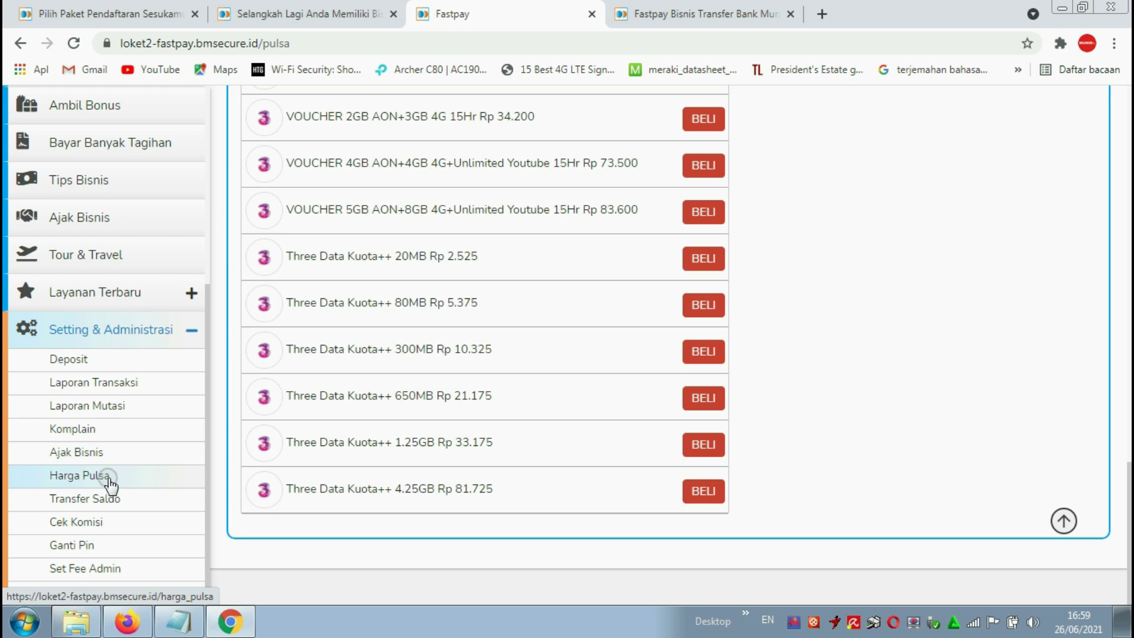
left_click(107, 568)
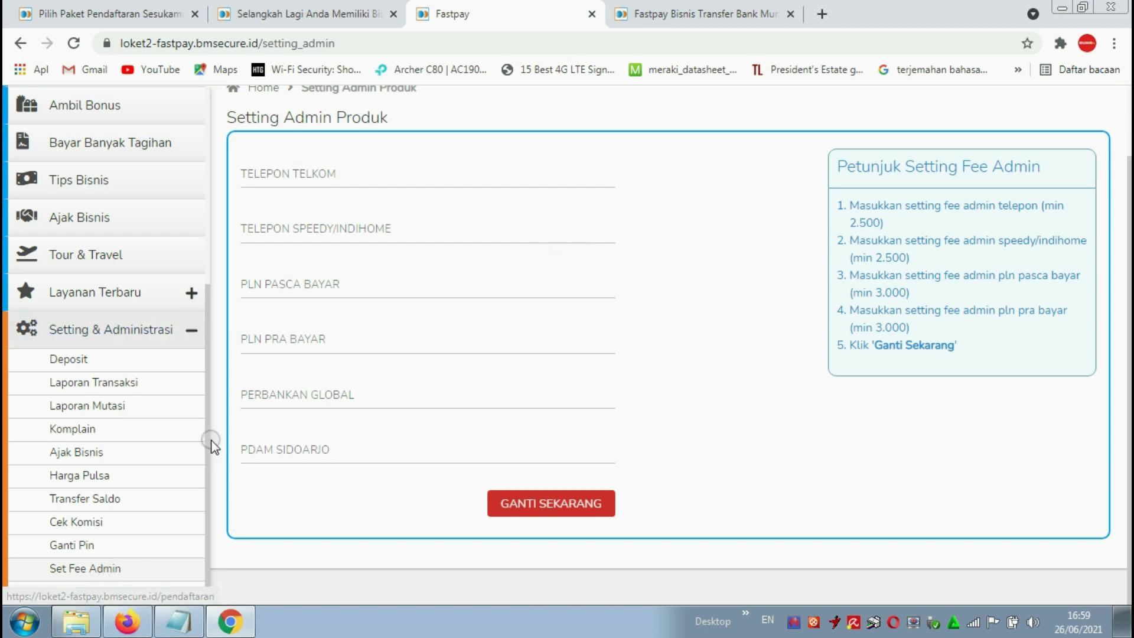
scroll(324, 295, "up", 1)
scroll(325, 296, "down", 1)
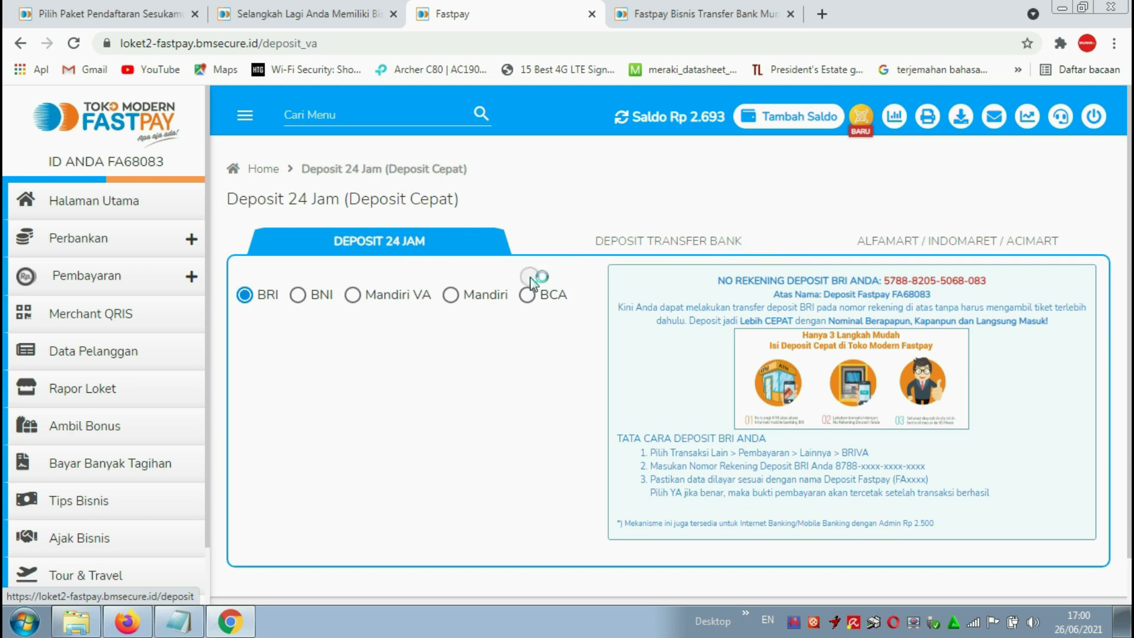
Step: Show the BNI instructions for Deposit 24 Jam and highlight the BNI deposit account number and the Saldo balance
left_click(297, 297)
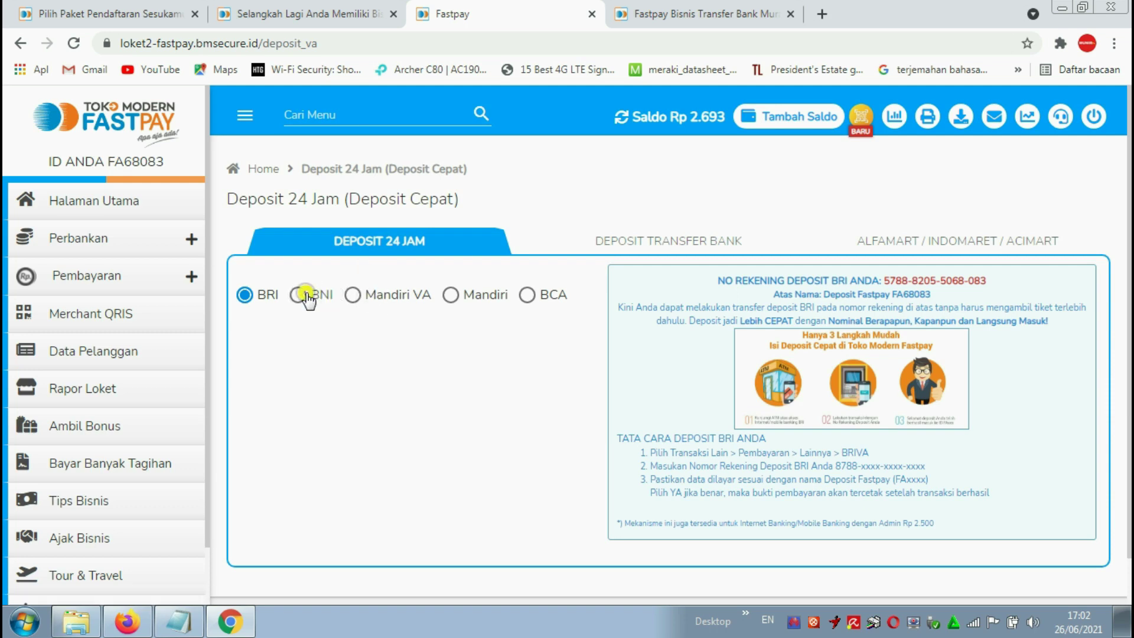
left_click(317, 297)
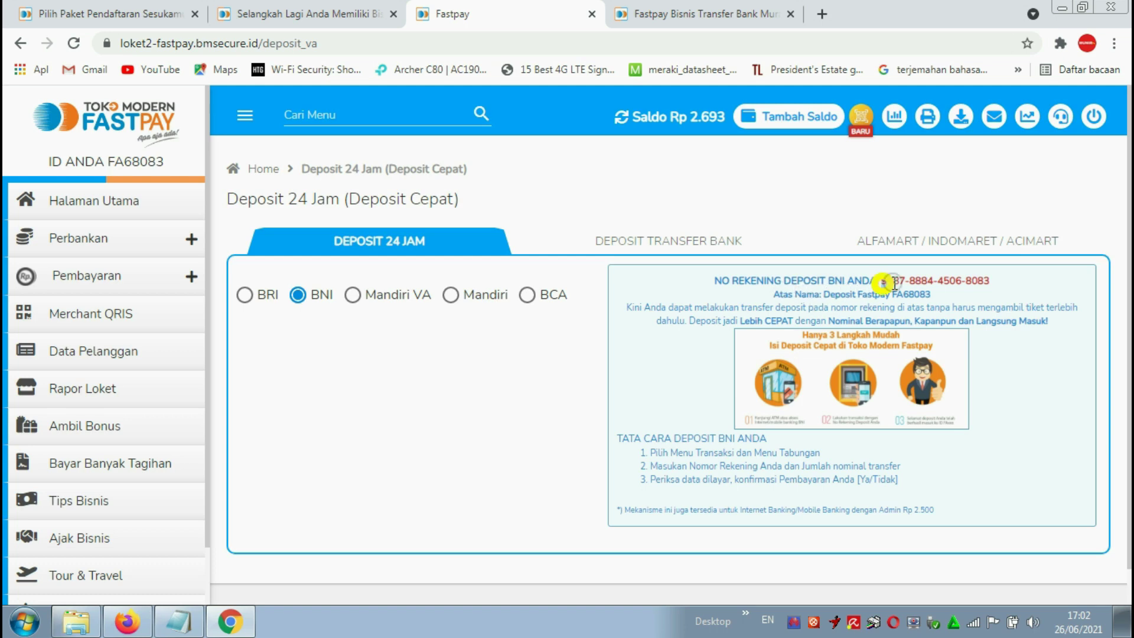
left_click_drag(881, 281, 998, 286)
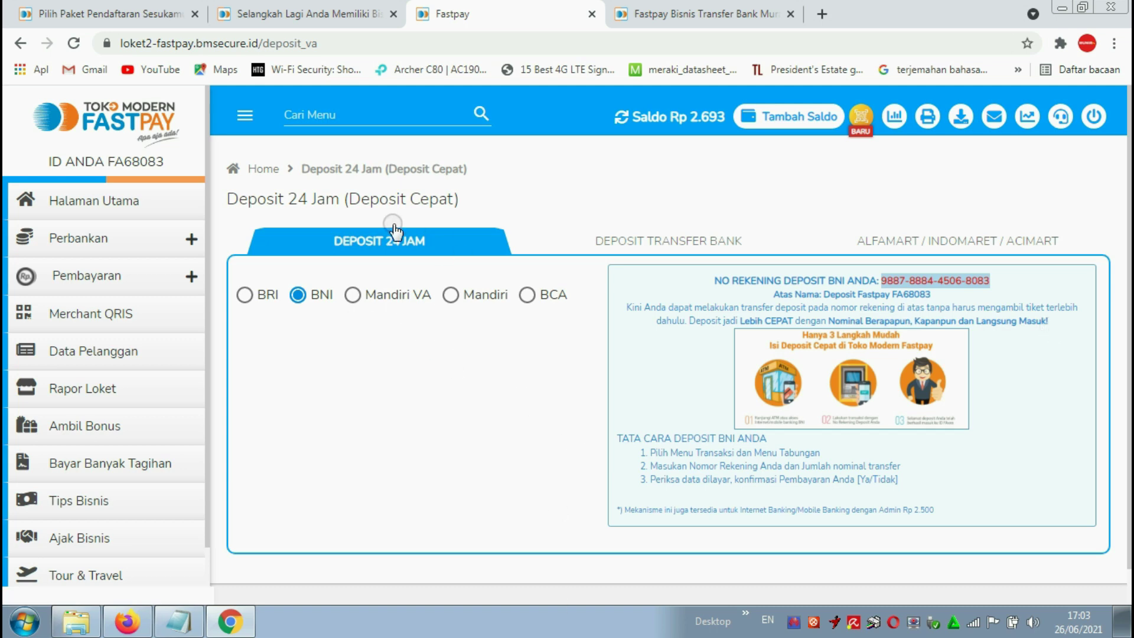
left_click(896, 284)
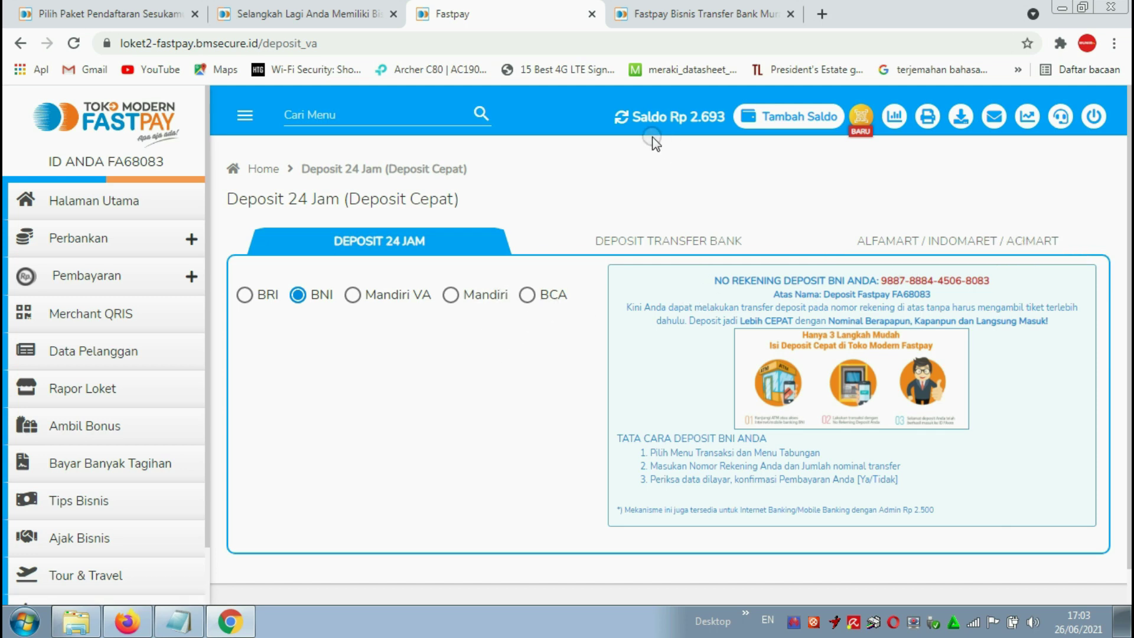
left_click_drag(640, 118, 735, 128)
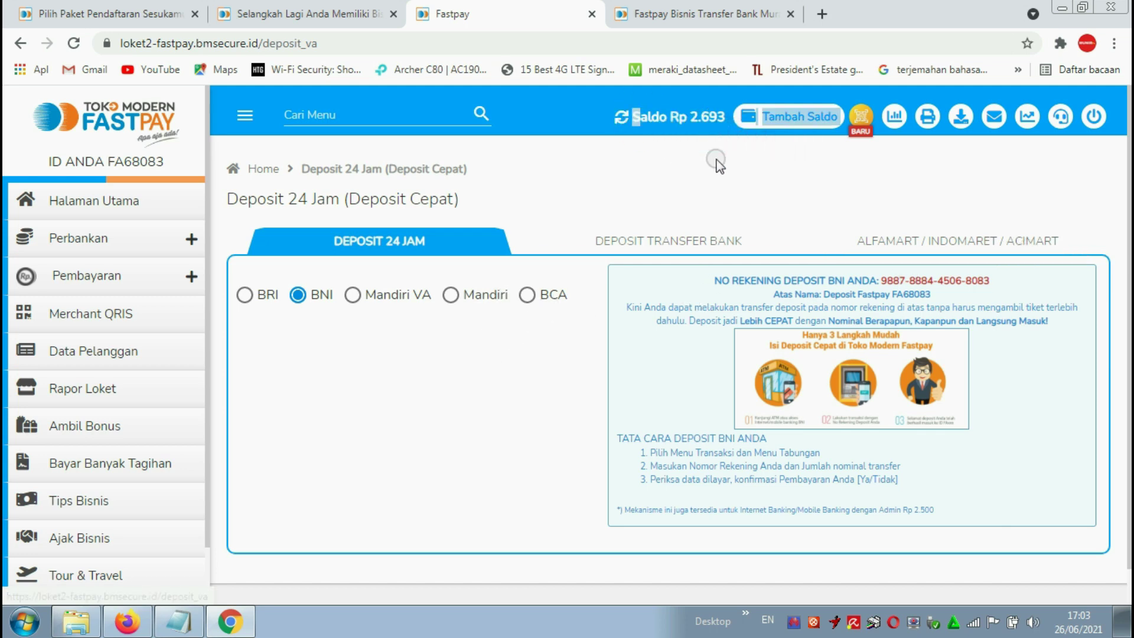